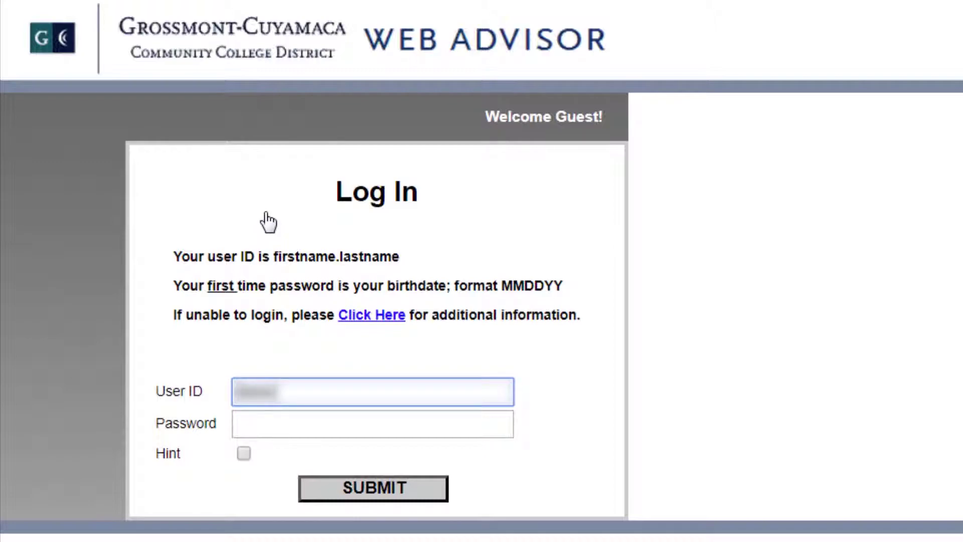
Log in with the account password and open the students' Step Two - Assessment/Placement Questionnaire.
key("Tab")
type("********")
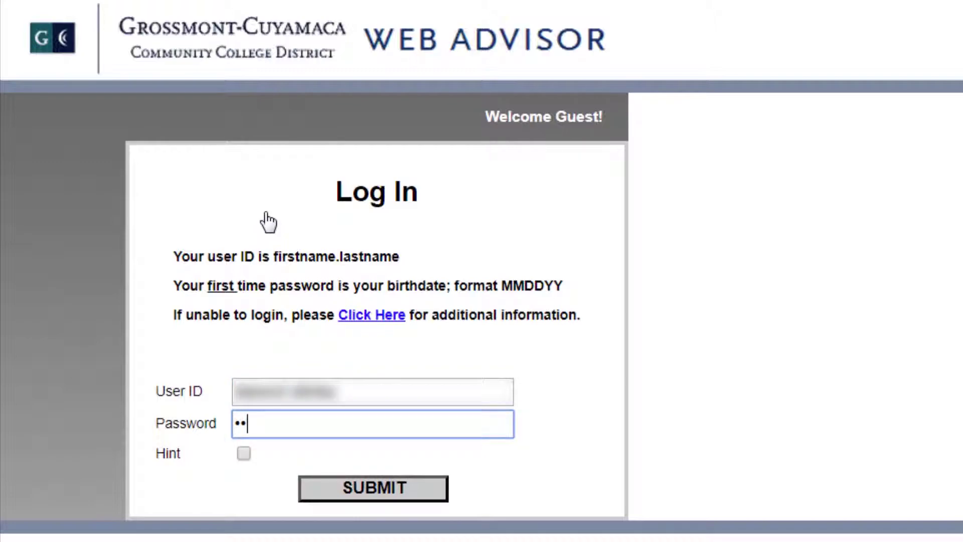
key("Return")
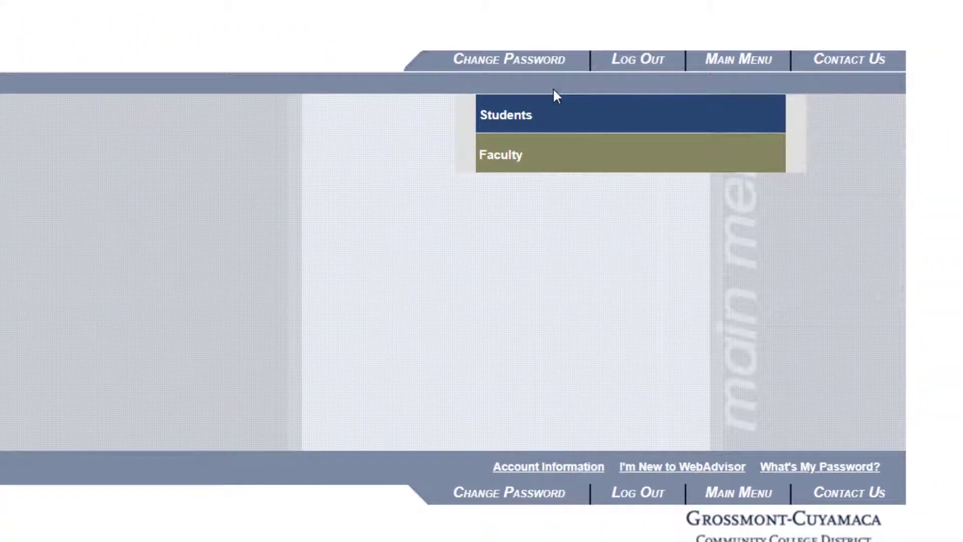
left_click(563, 113)
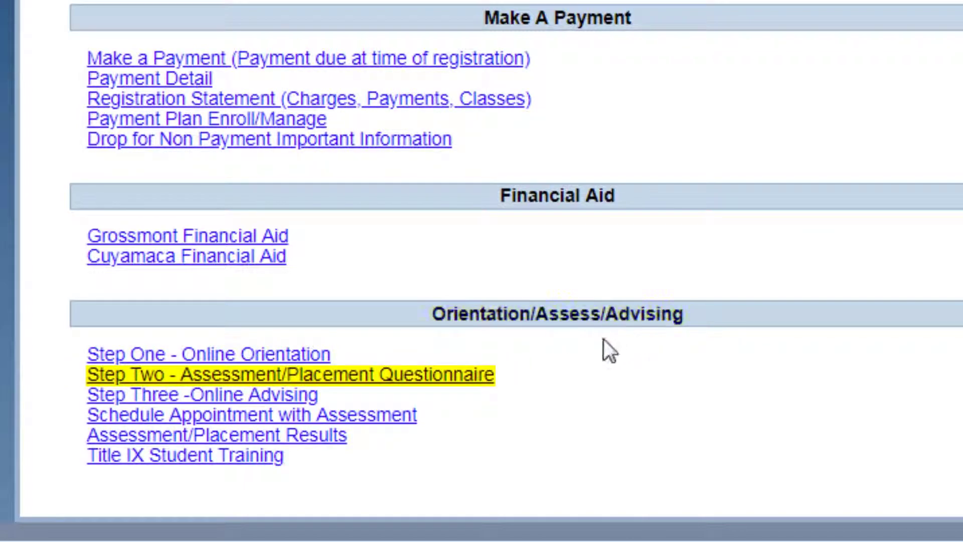
left_click(436, 375)
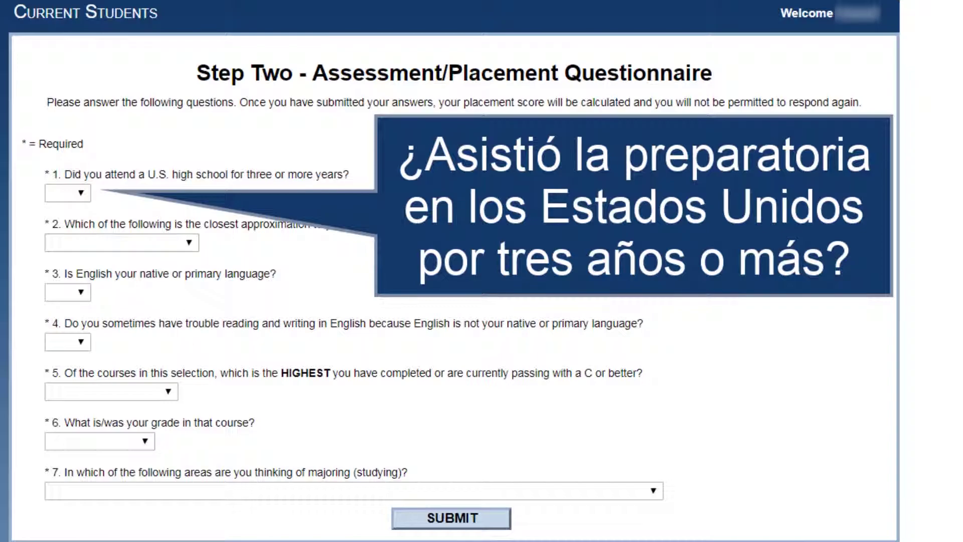
Answer No to attending a U.S. high school for three or more years, and choose No high school GPA for question 2.
left_click(64, 194)
left_click(70, 242)
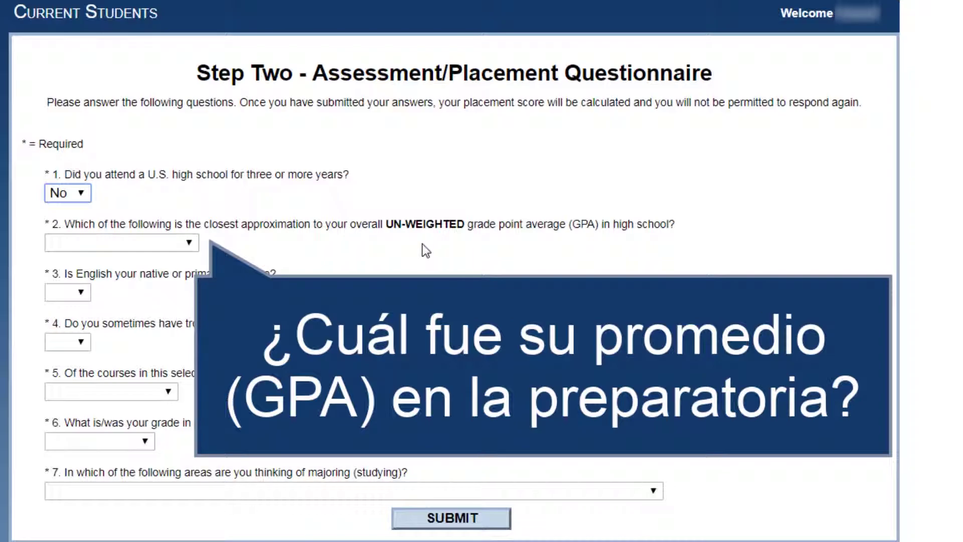
left_click(196, 245)
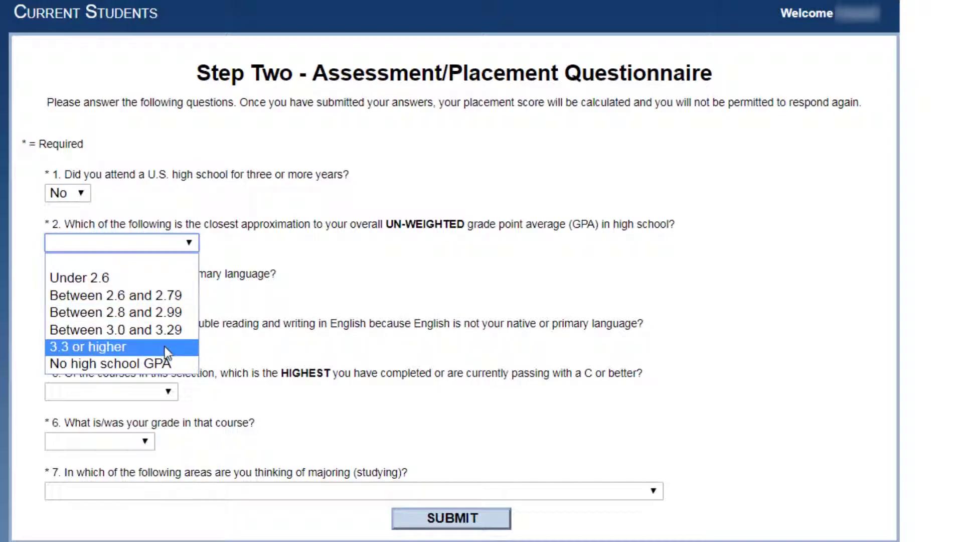
left_click(165, 362)
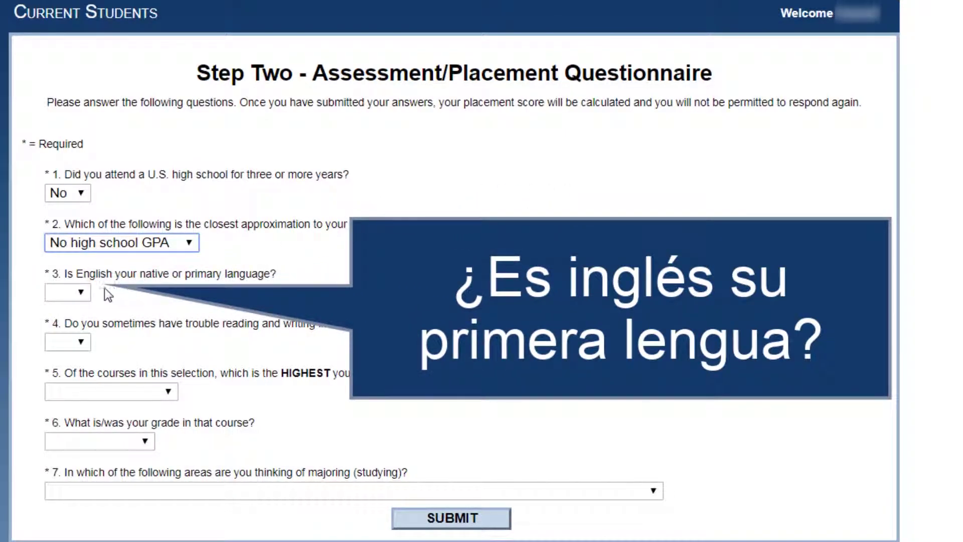
Answer No to English being the native language and Yes to having trouble reading and writing in English.
left_click(84, 294)
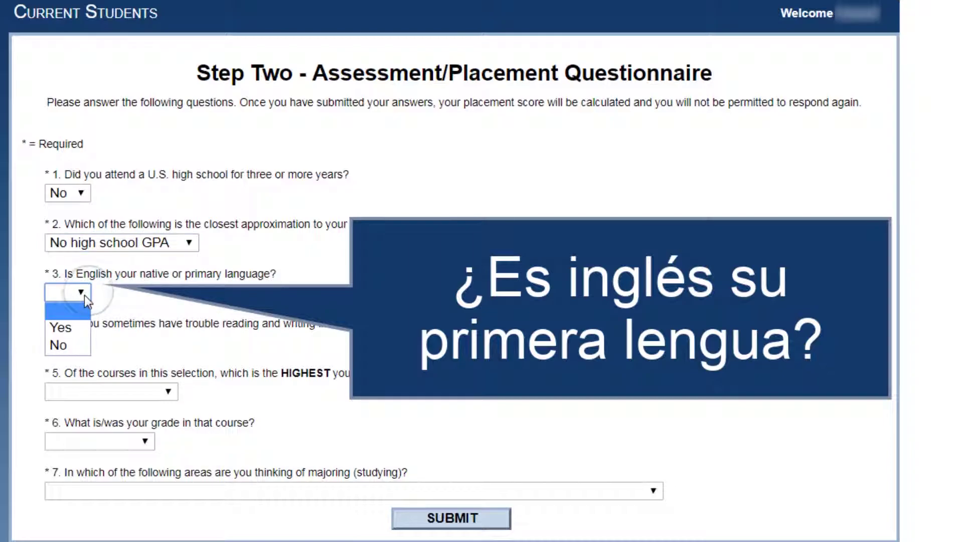
left_click(75, 344)
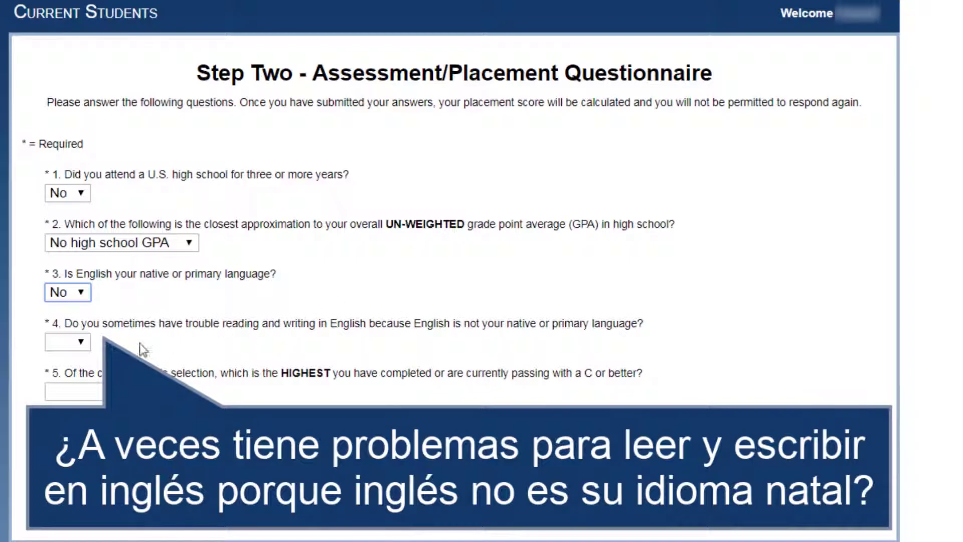
left_click(81, 343)
left_click(77, 376)
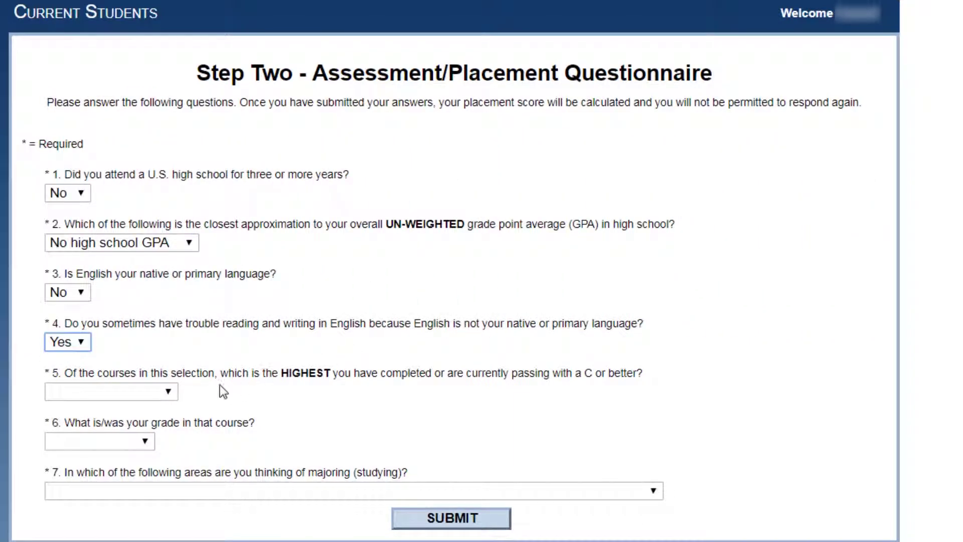
Set the highest completed course to Algebra 1 and the grade in that course to B.
left_click(172, 392)
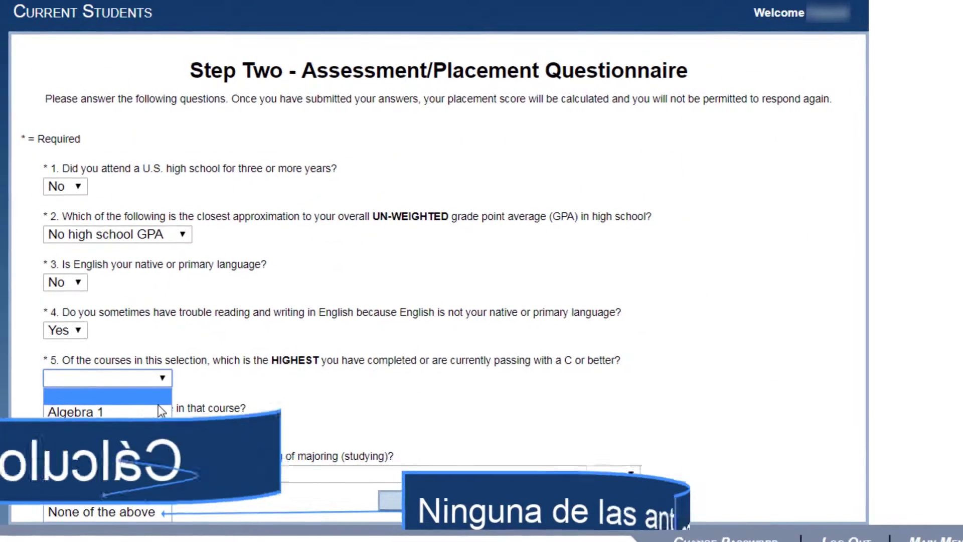
left_click(163, 418)
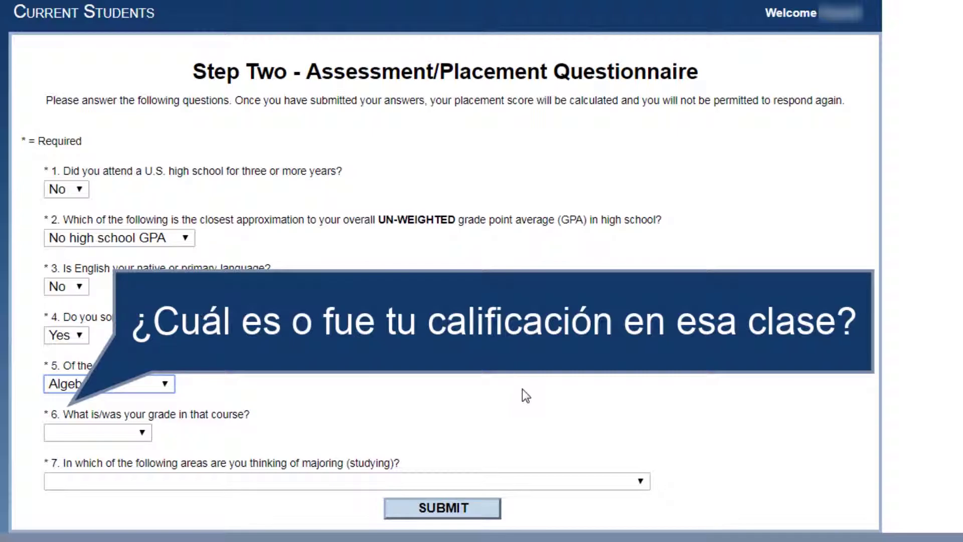
left_click(99, 431)
left_click(96, 484)
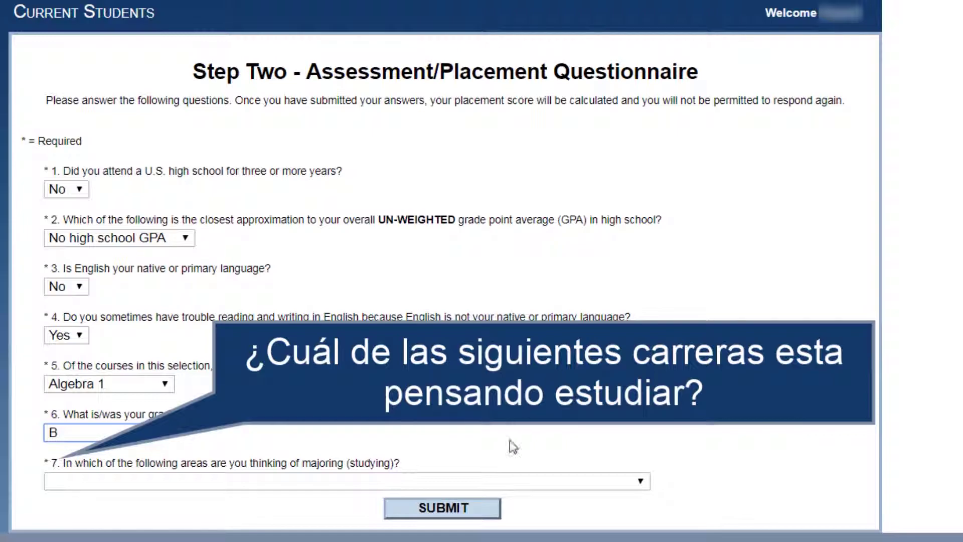
Choose Arts and Humanities as the intended area of study and submit the questionnaire.
left_click(519, 476)
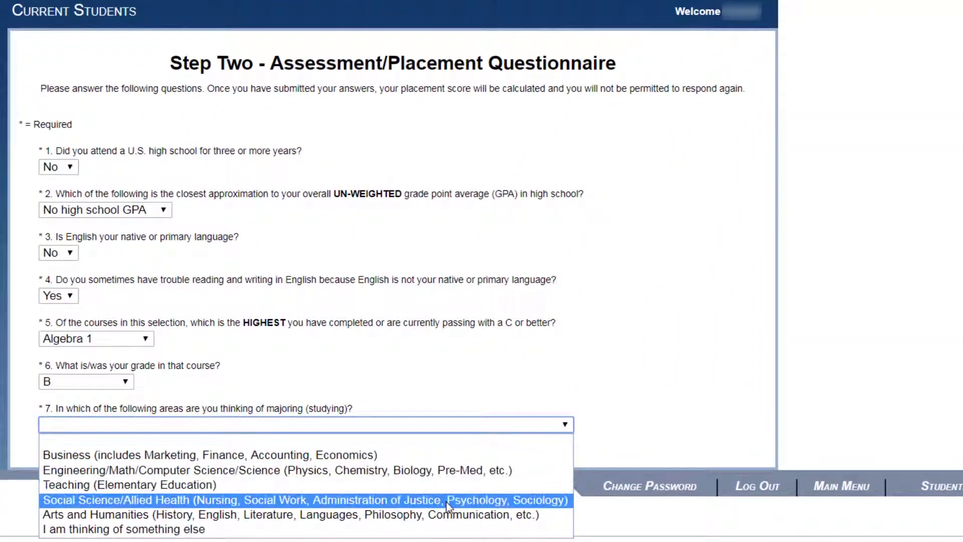
left_click(449, 514)
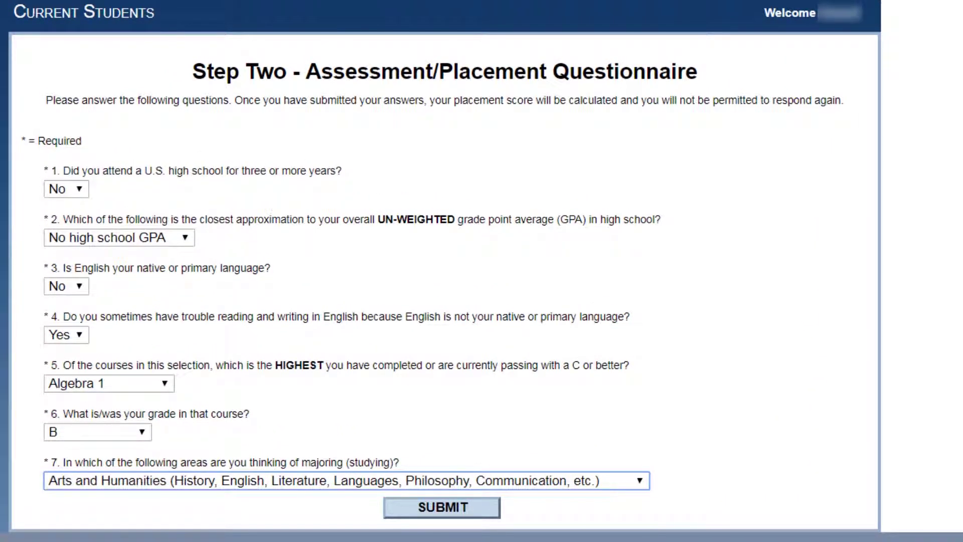
left_click(486, 514)
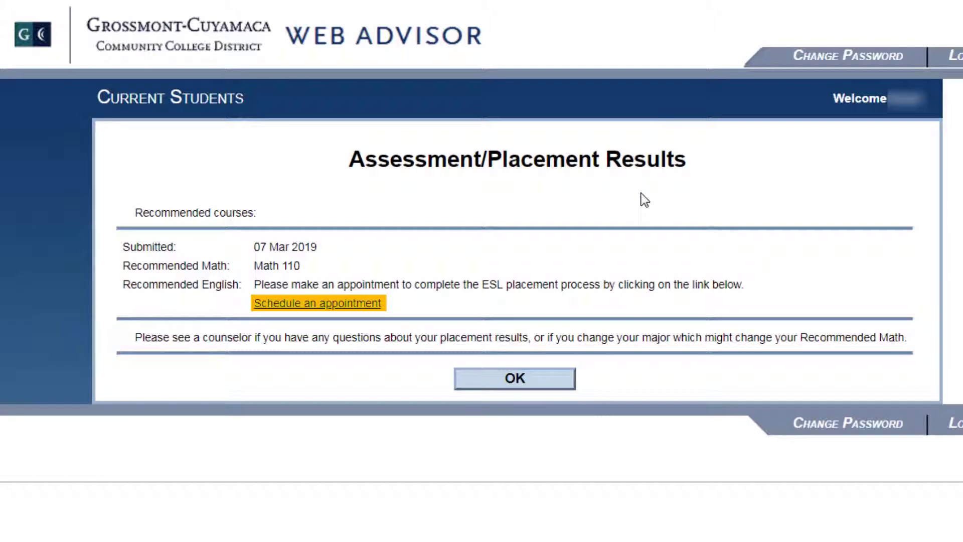
Start scheduling a Grossmont assessment appointment from the placement results and find the available appointments.
left_click(353, 303)
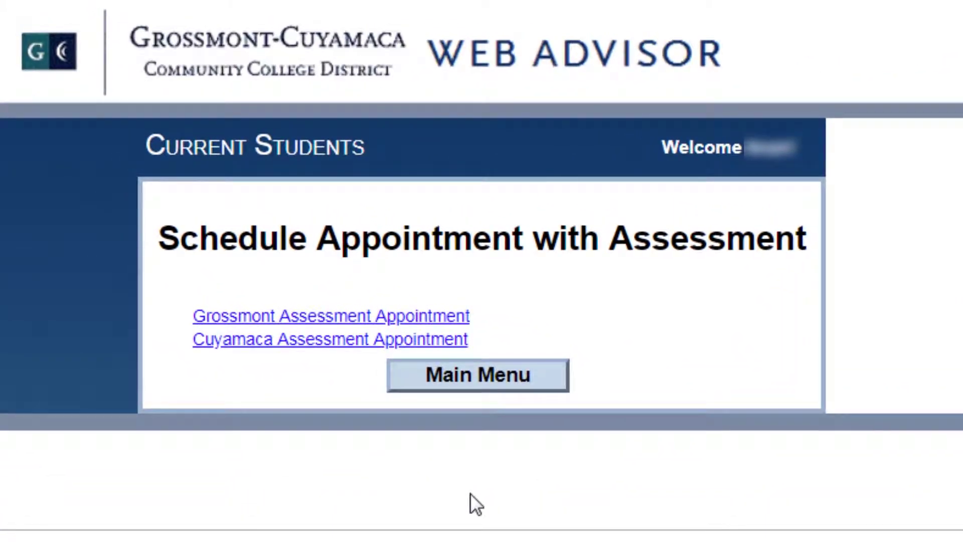
left_click(451, 317)
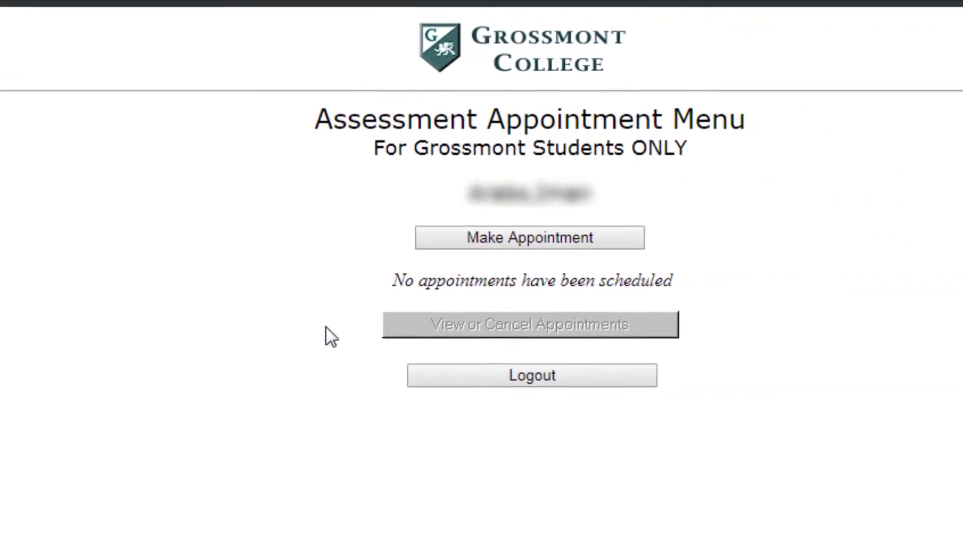
left_click(482, 240)
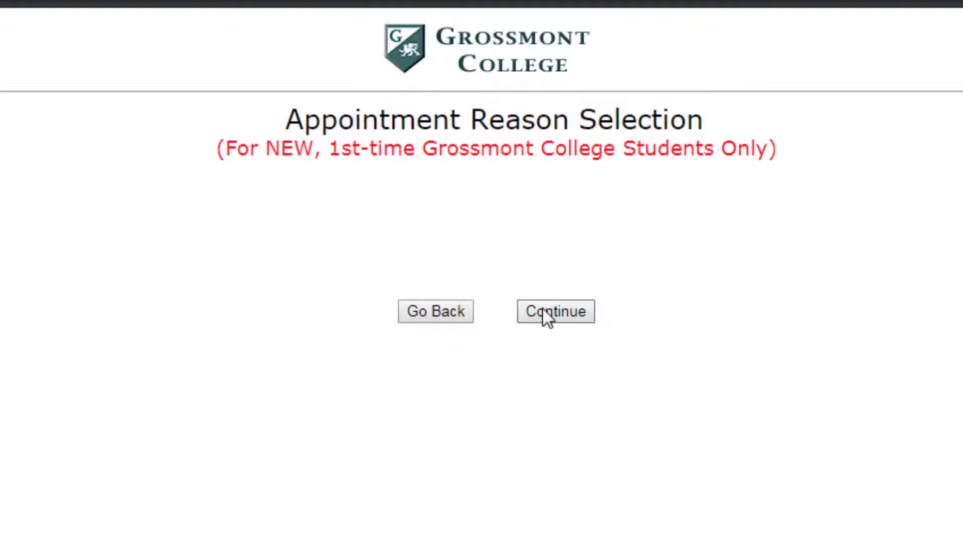
left_click(543, 310)
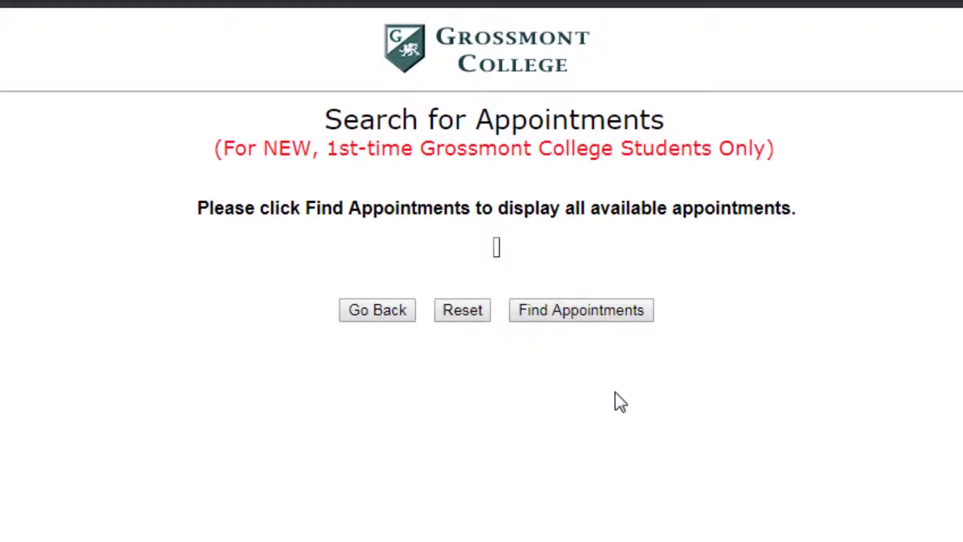
left_click(607, 309)
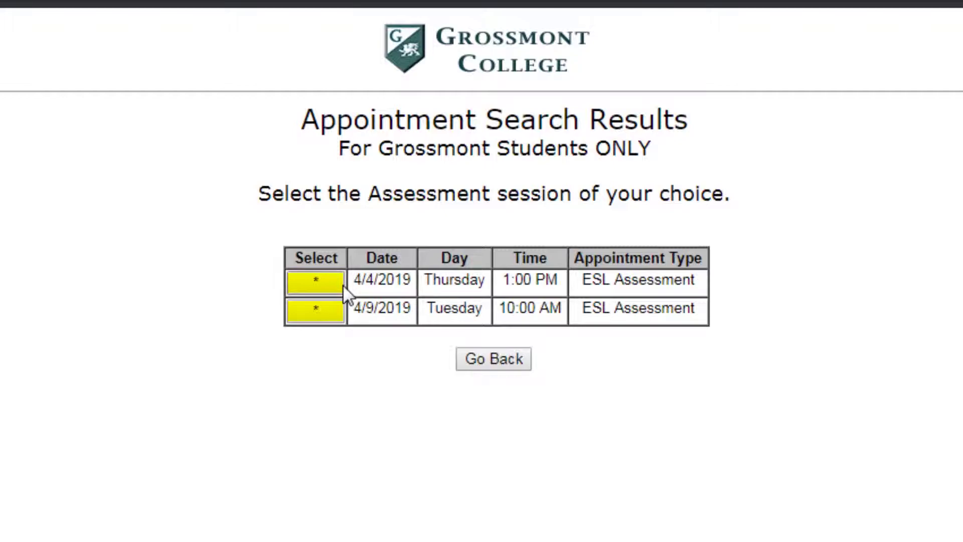
Book the ESL Assessment session on 4/4/2019 at 1:00 PM, re-entering the e-mail address to confirm it.
left_click(317, 282)
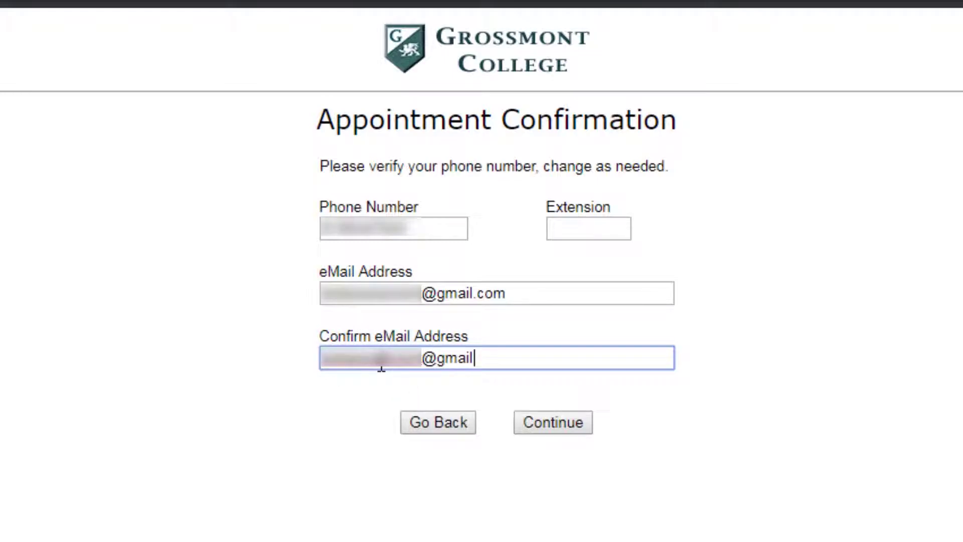
left_click(579, 421)
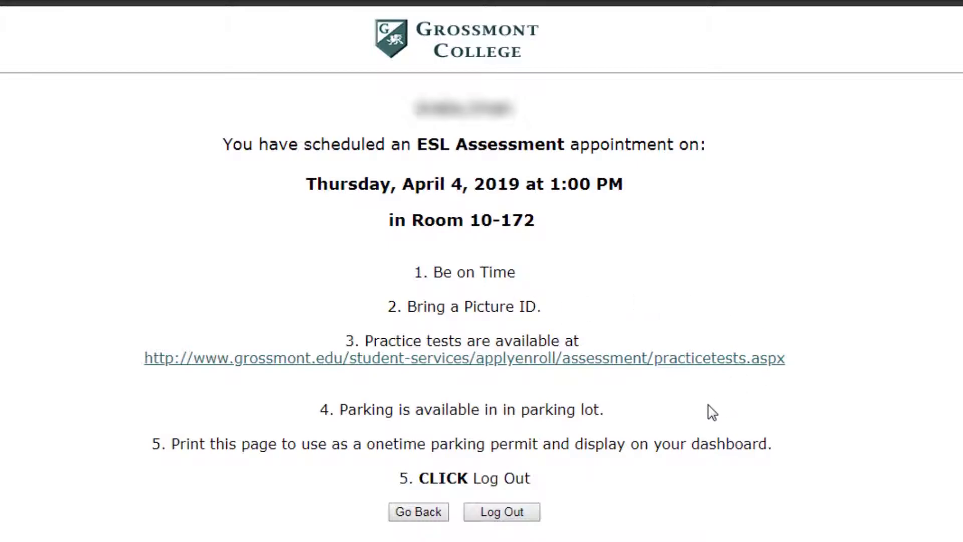
Look up the browser's Print command for the confirmation page, and log out of the appointment system, closing its window.
left_click(944, 19)
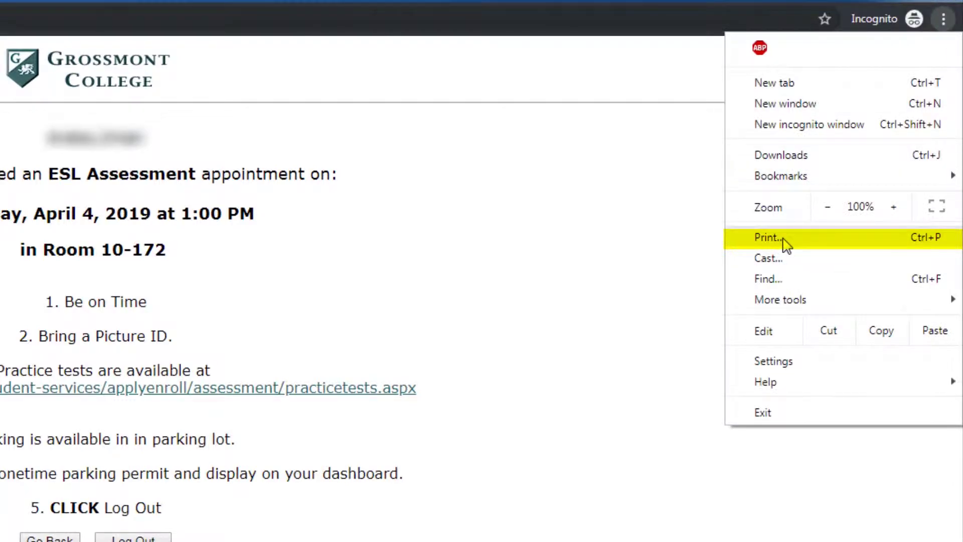
key("Escape")
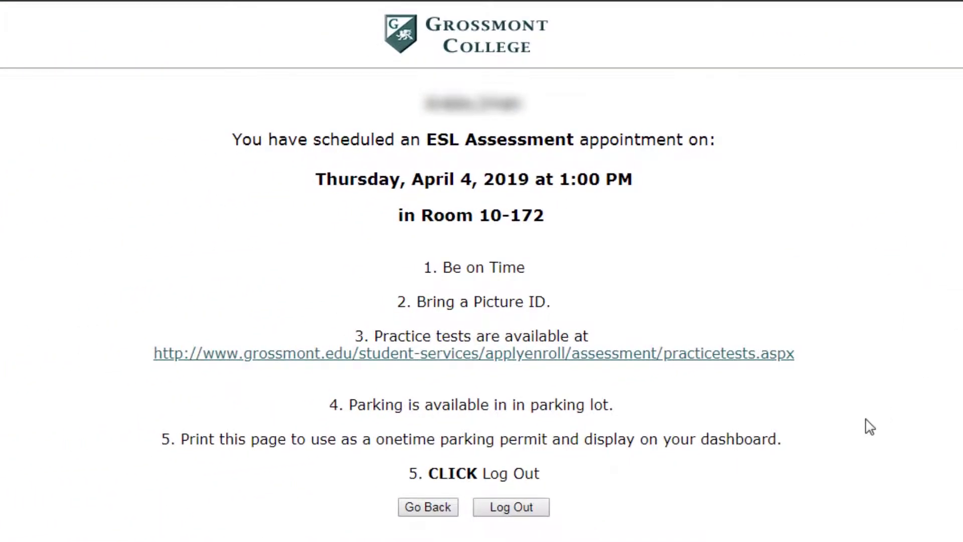
left_click(523, 508)
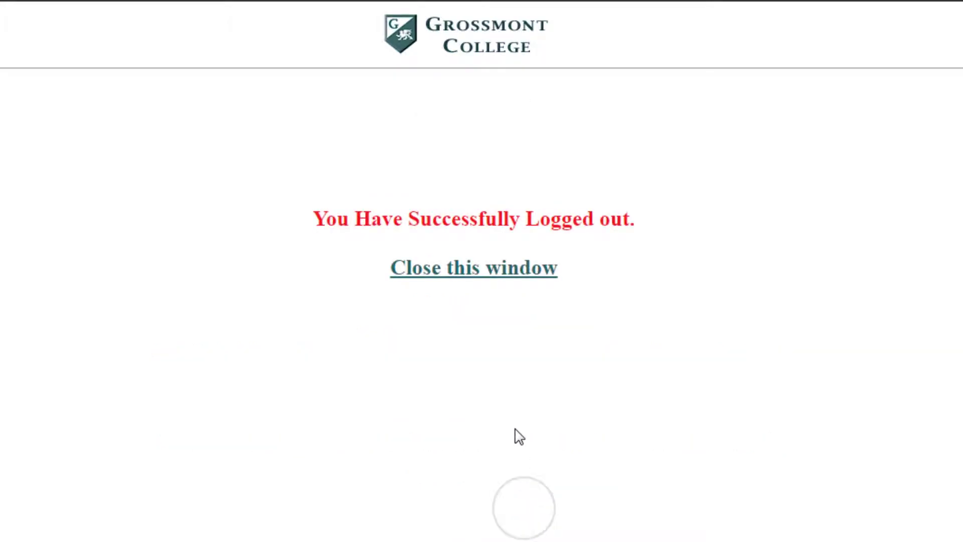
left_click(509, 275)
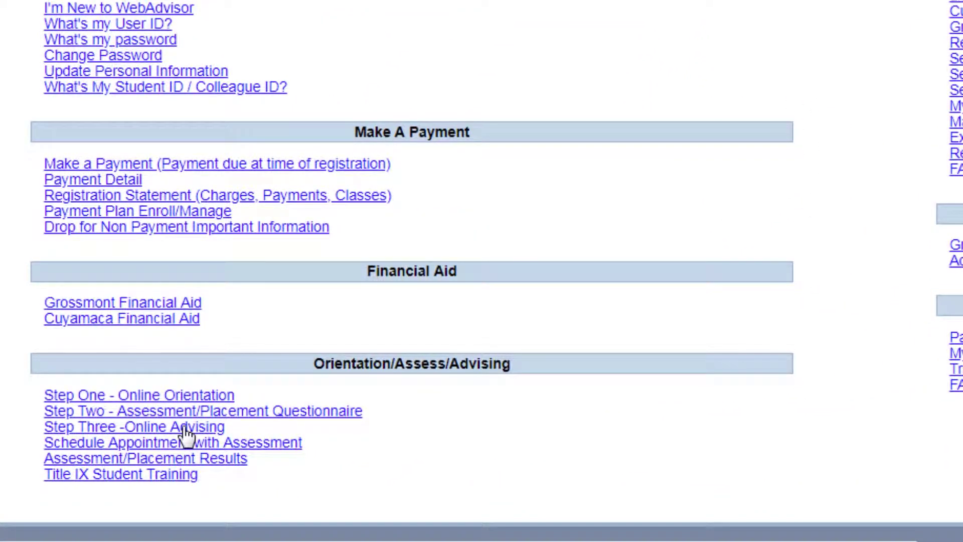
Open Online Advising under Step Three and choose Grossmont College as the college to attend.
left_click(185, 427)
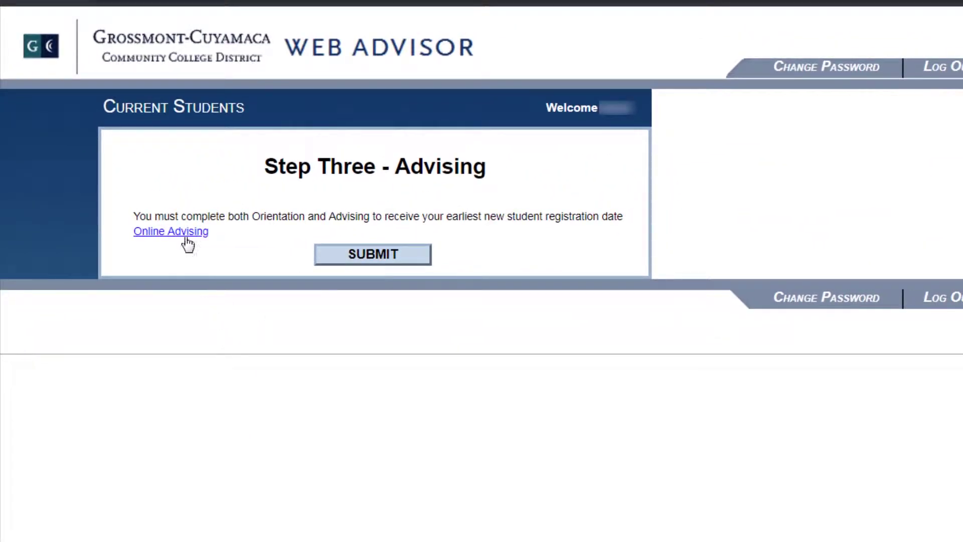
left_click(198, 236)
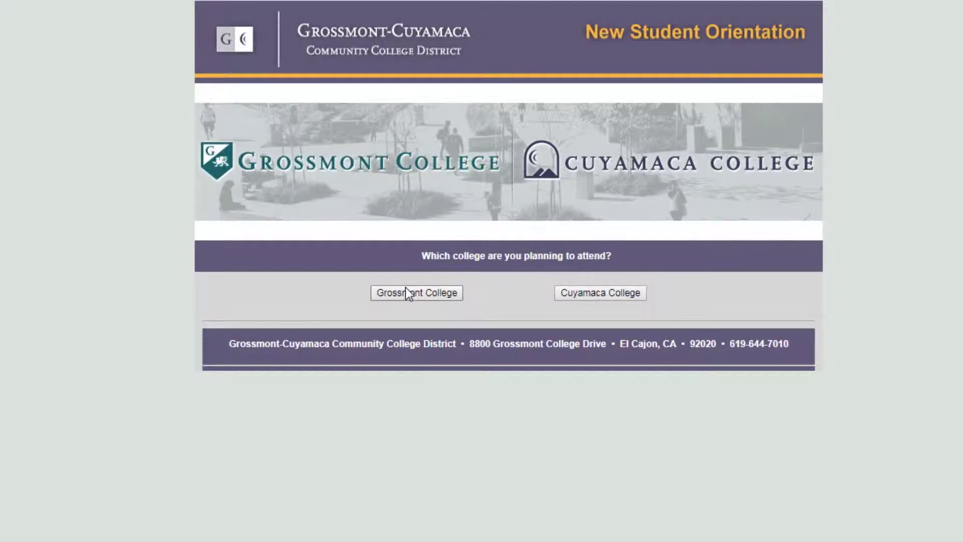
left_click(406, 290)
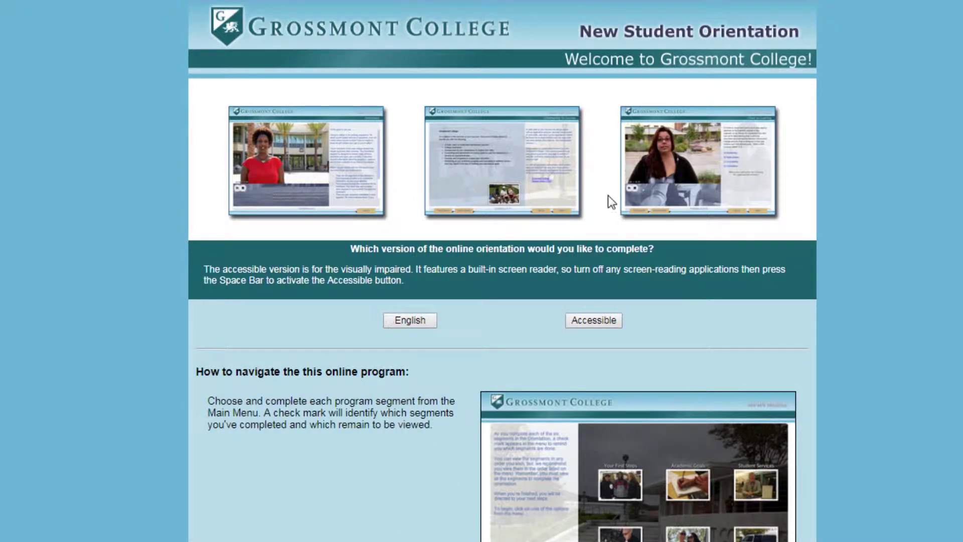